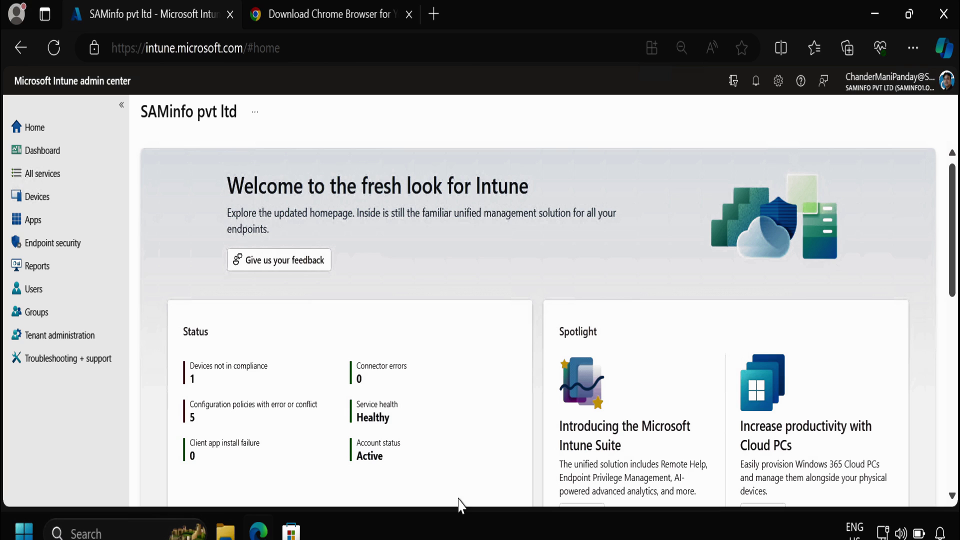
# - Under Apps > macOS, start adding a new app of type macOS app (PKG)
pyautogui.click(37, 228)
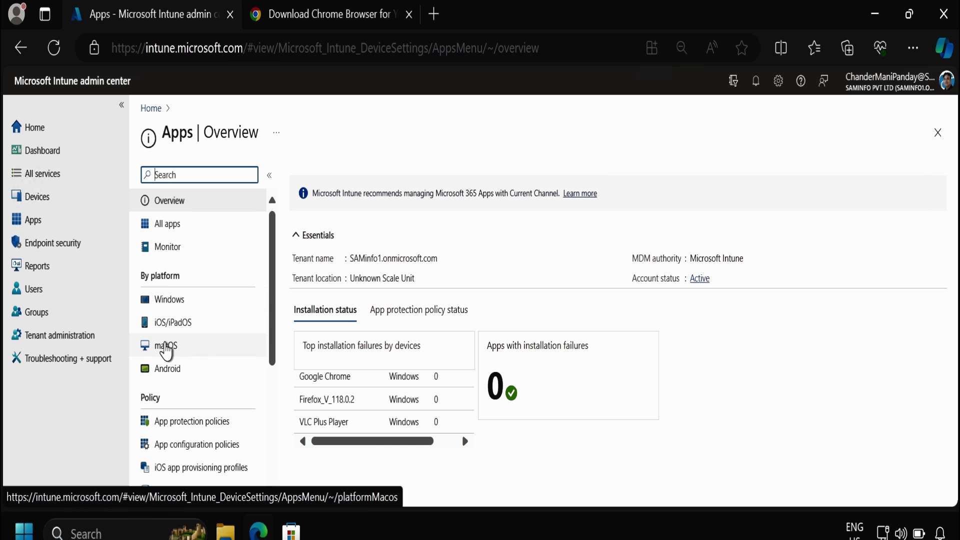
pyautogui.click(166, 349)
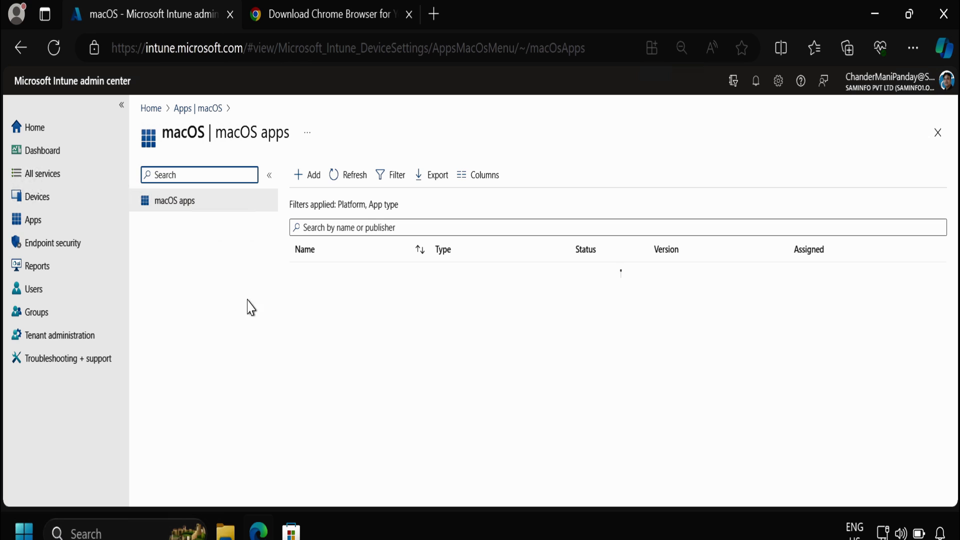
pyautogui.click(315, 183)
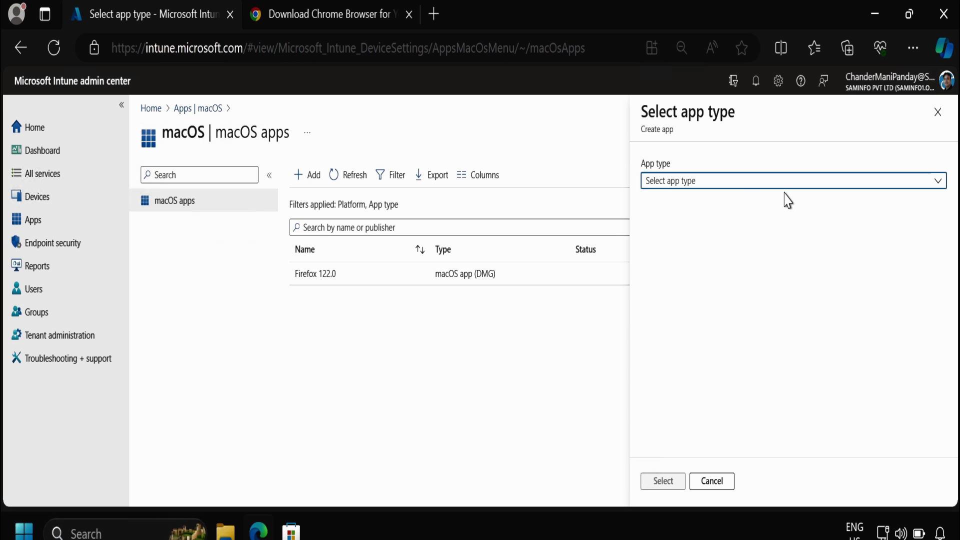
pyautogui.click(781, 183)
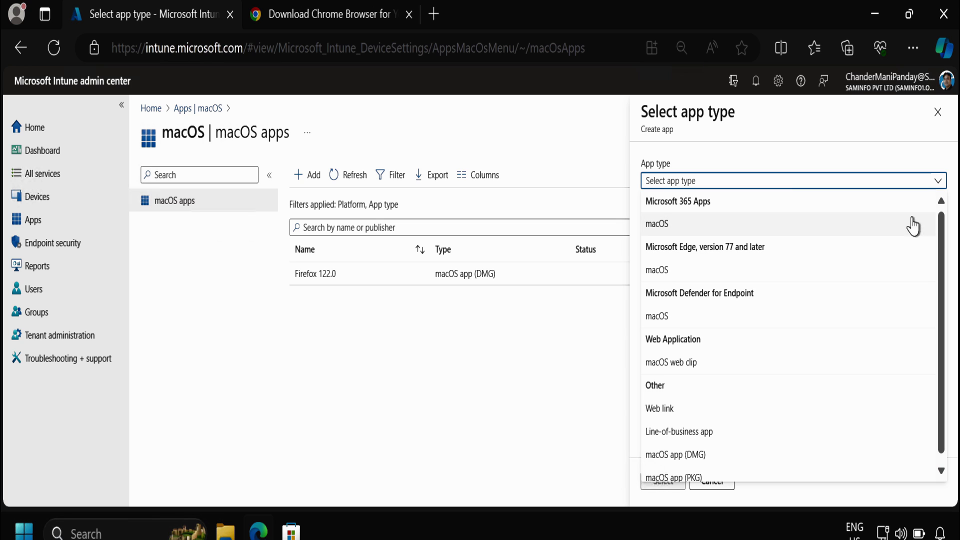
pyautogui.moveTo(943, 232); pyautogui.dragTo(943, 358)
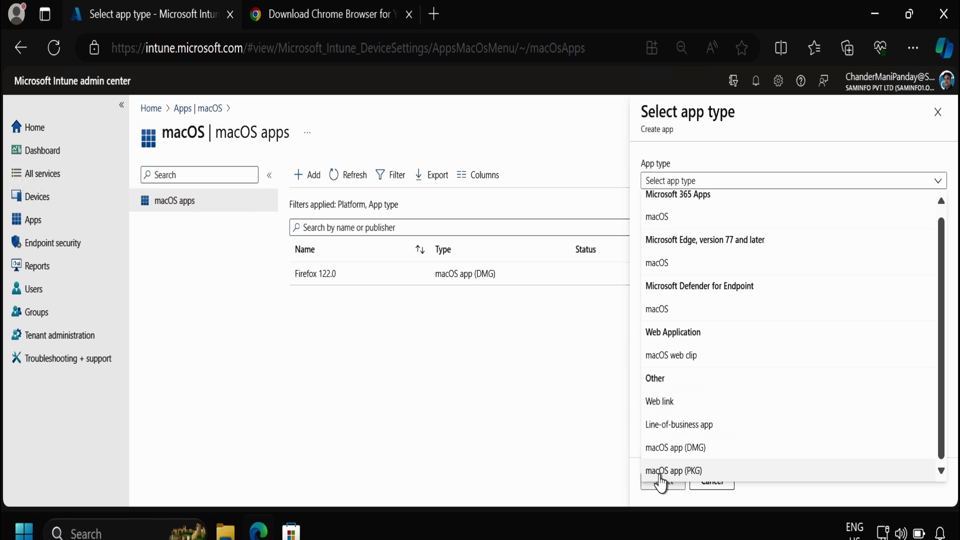
pyautogui.click(684, 475)
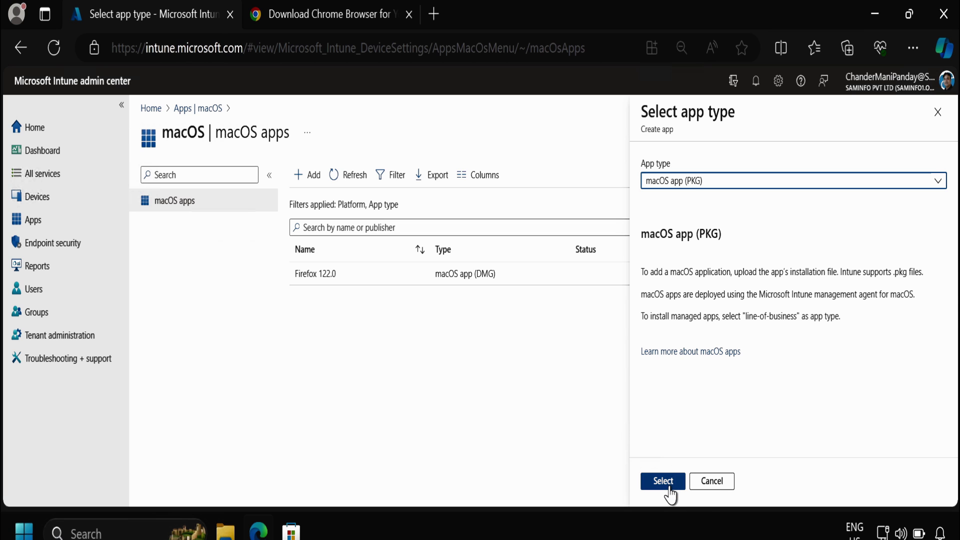
pyautogui.click(668, 491)
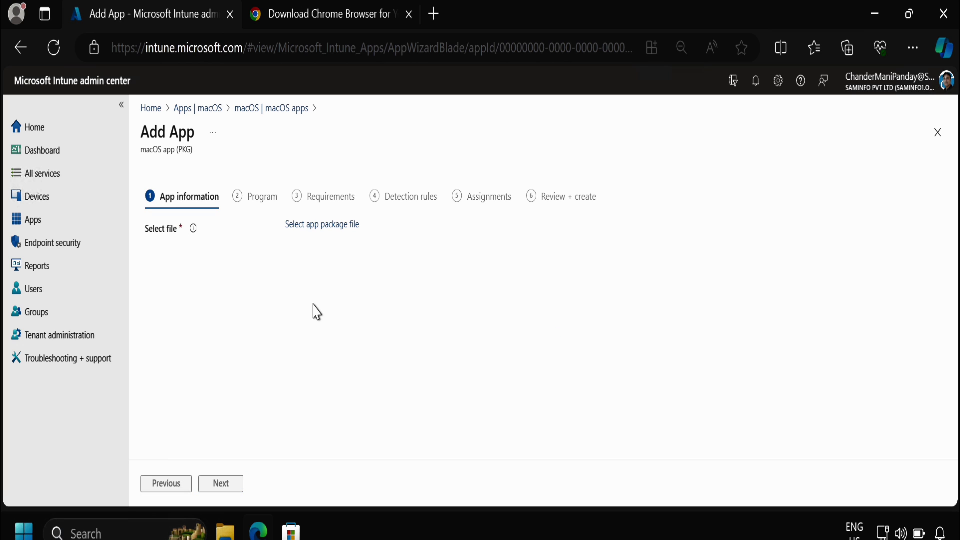
# - Download the Chrome for Mac PKG installer from Chrome Enterprise, accepting the terms, then return to Intune
pyautogui.click(319, 22)
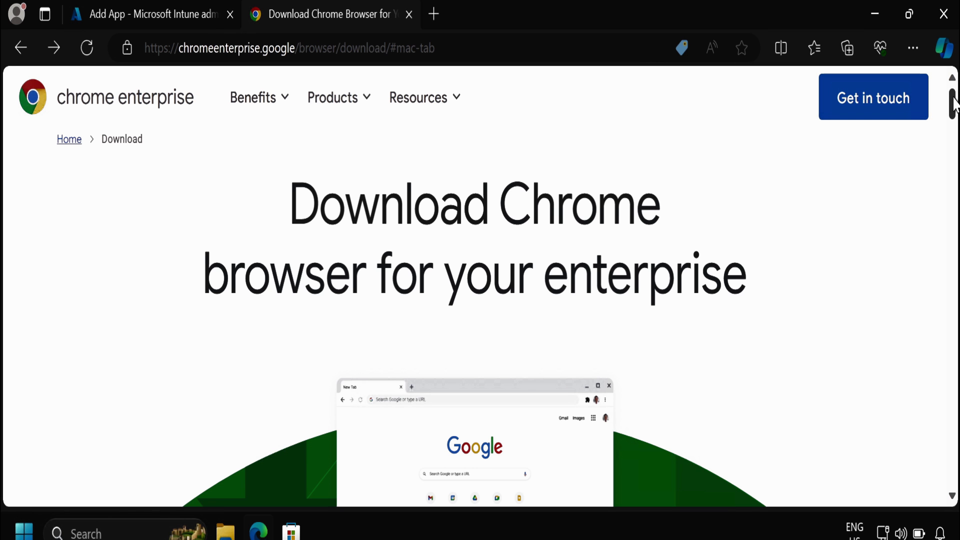
pyautogui.moveTo(953, 105); pyautogui.dragTo(954, 143)
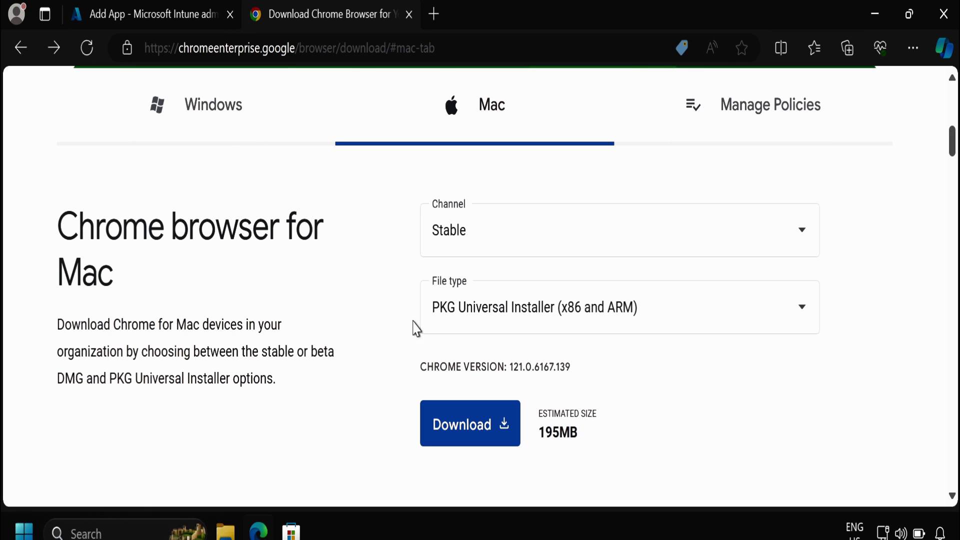
pyautogui.click(475, 434)
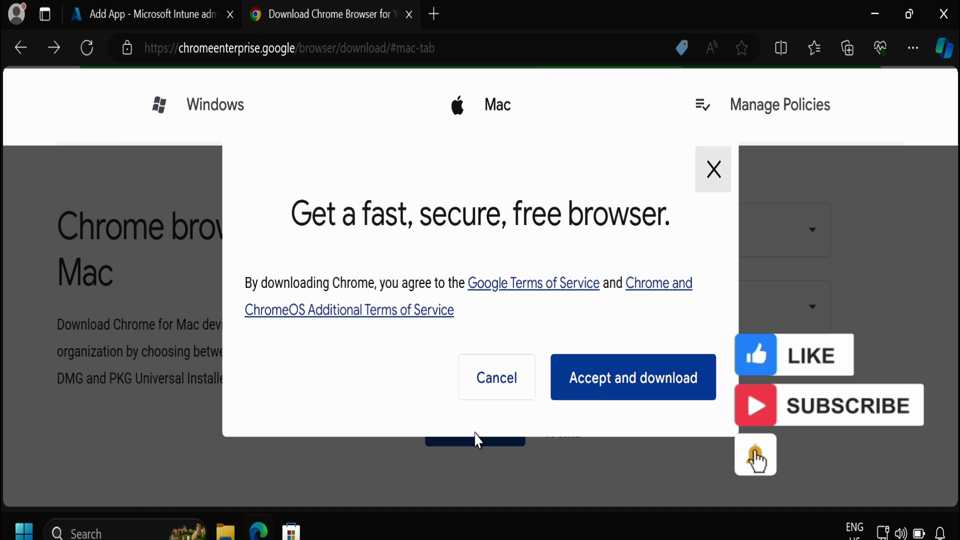
pyautogui.click(629, 398)
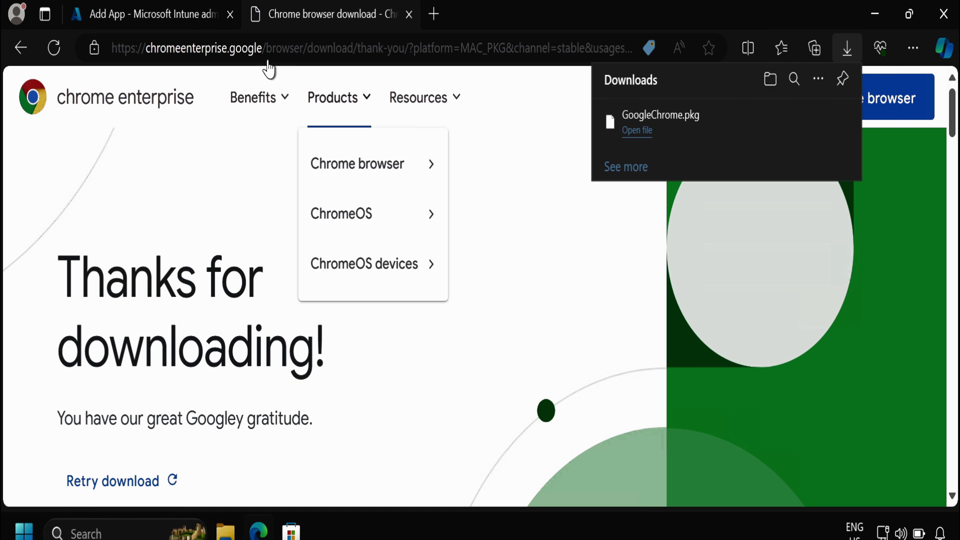
pyautogui.click(194, 23)
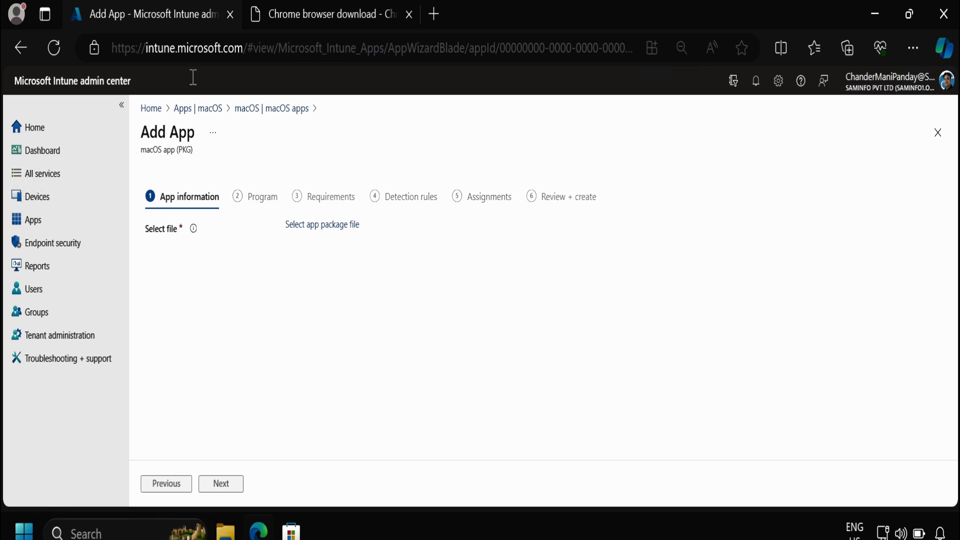
# - Attach GoogleChrome.pkg from Downloads as the app package file
pyautogui.click(313, 226)
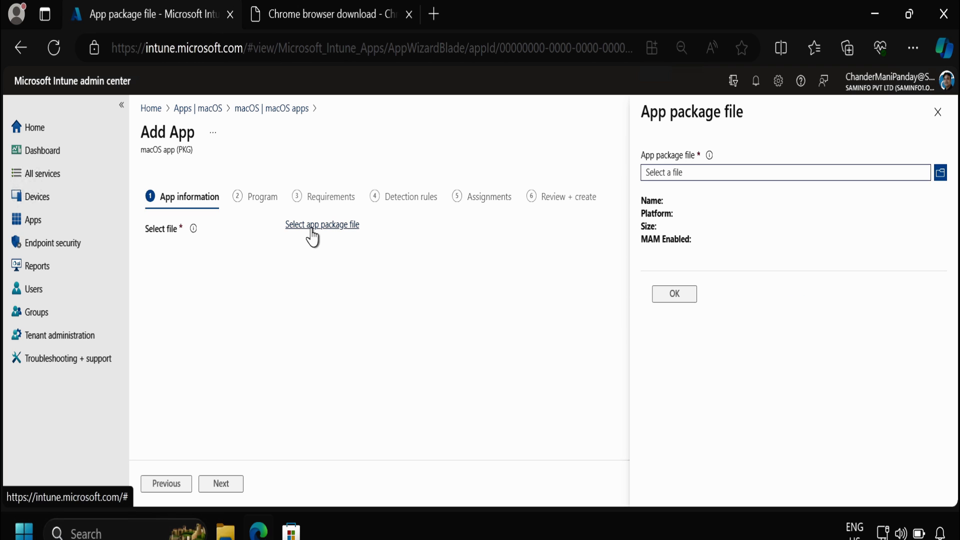
pyautogui.click(939, 175)
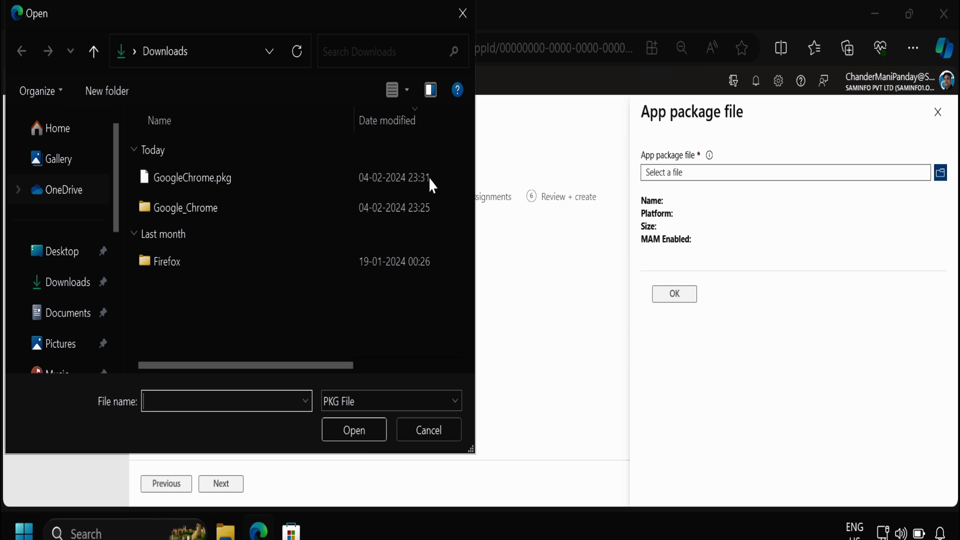
pyautogui.click(196, 181)
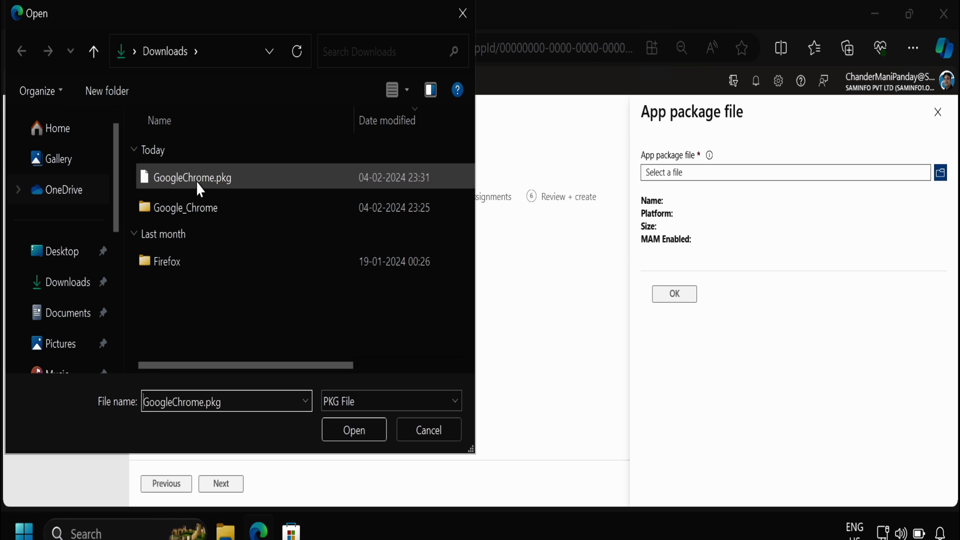
pyautogui.click(350, 431)
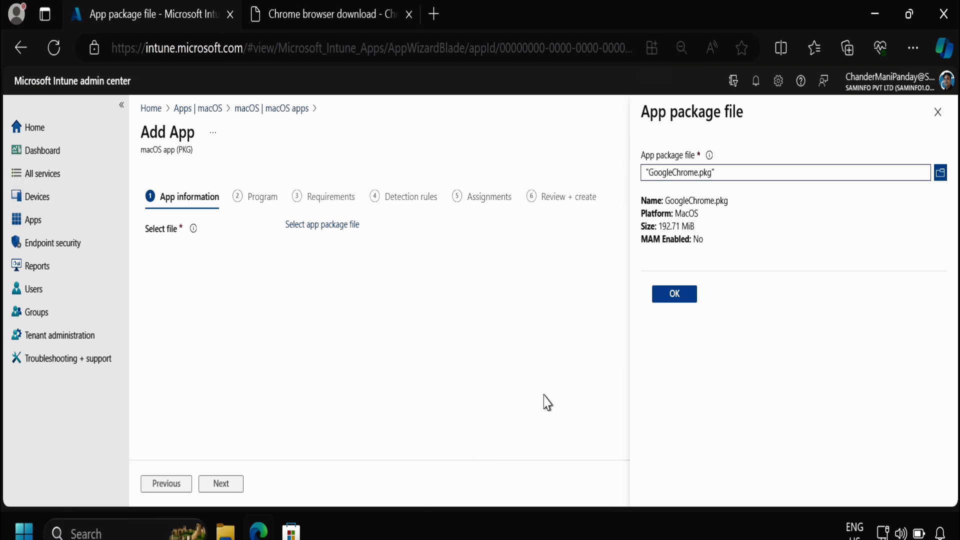
pyautogui.click(681, 303)
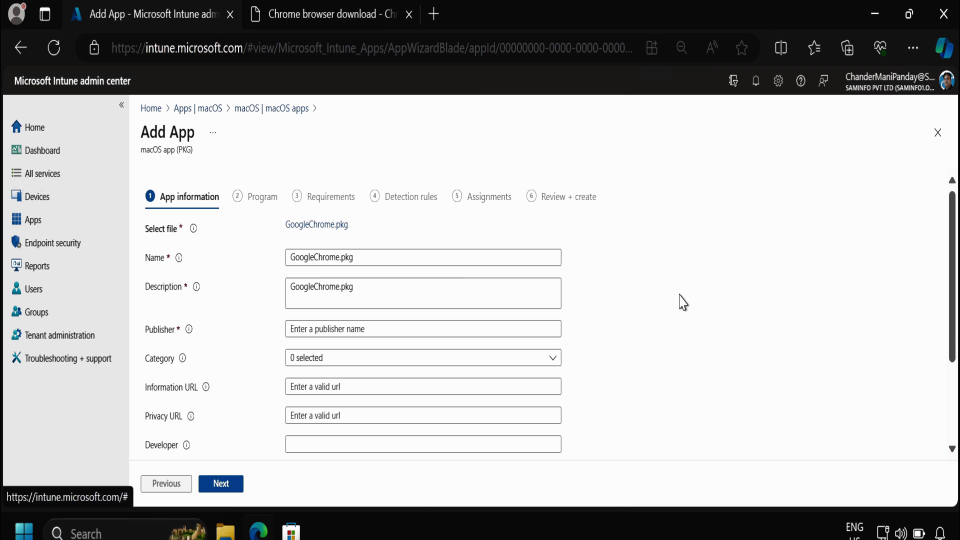
# - Remove the .pkg ending from the app name and description
pyautogui.scroll(-1, 675, 275)
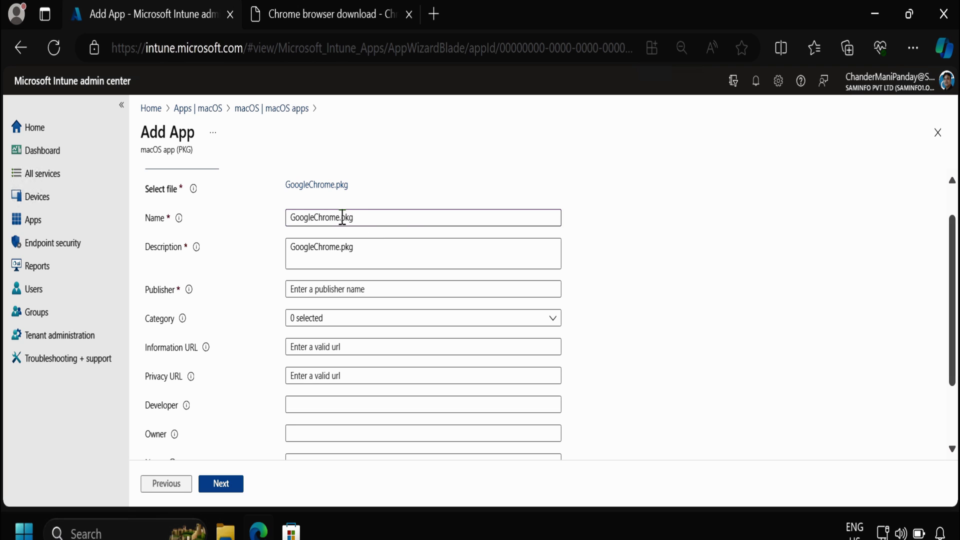
pyautogui.moveTo(342, 218); pyautogui.dragTo(369, 220)
pyautogui.press('BackSpace')
pyautogui.press('Tab')
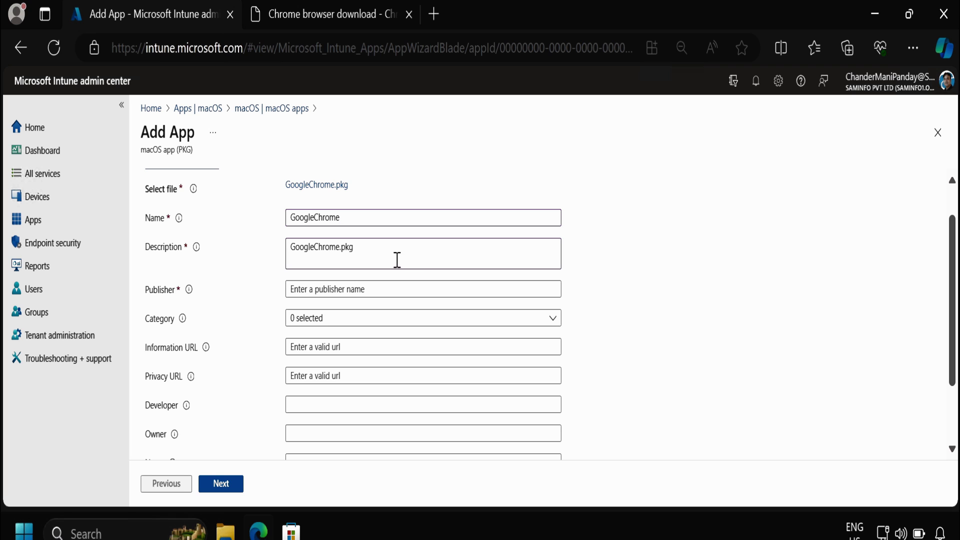
pyautogui.moveTo(343, 253); pyautogui.dragTo(391, 251)
pyautogui.press('BackSpace')
# - Set the publisher to GoogleChrome and the category to Productivity
pyautogui.moveTo(355, 223); pyautogui.dragTo(279, 226)
pyautogui.hotkey('ctrl', 'c')
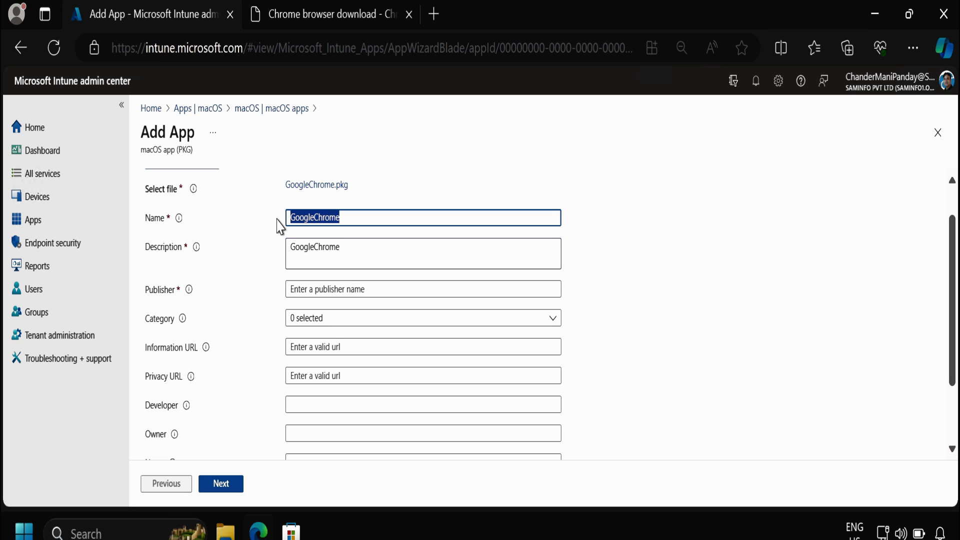
pyautogui.click(317, 293)
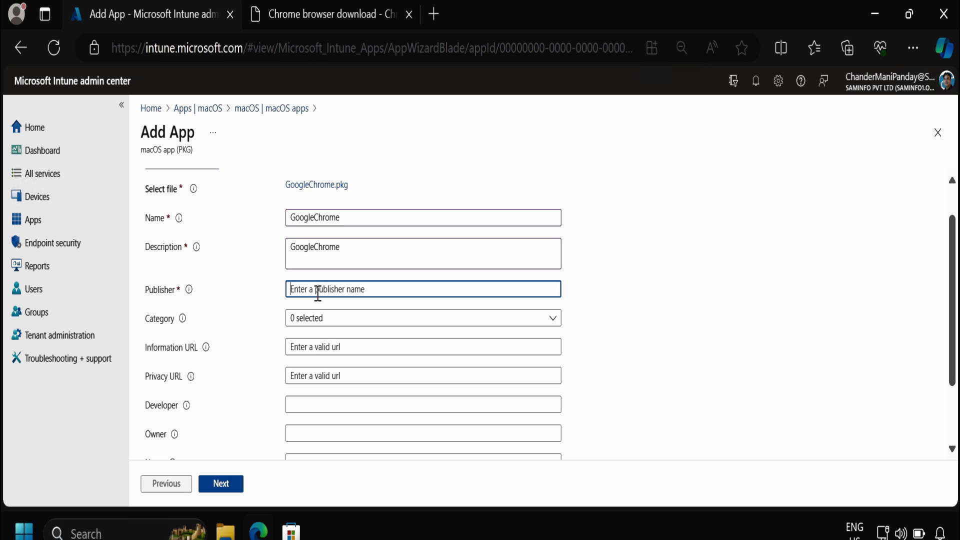
pyautogui.hotkey('ctrl', 'v')
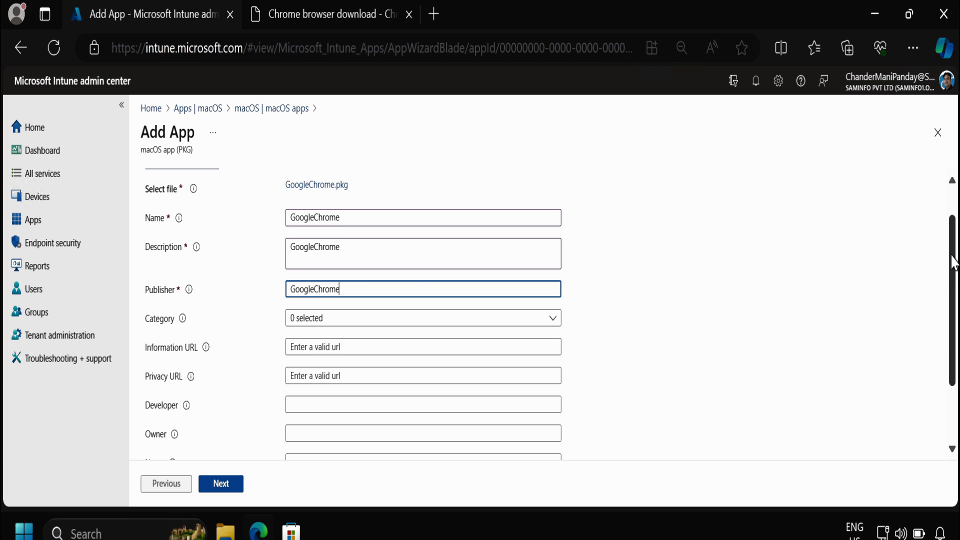
pyautogui.moveTo(952, 263); pyautogui.dragTo(949, 333)
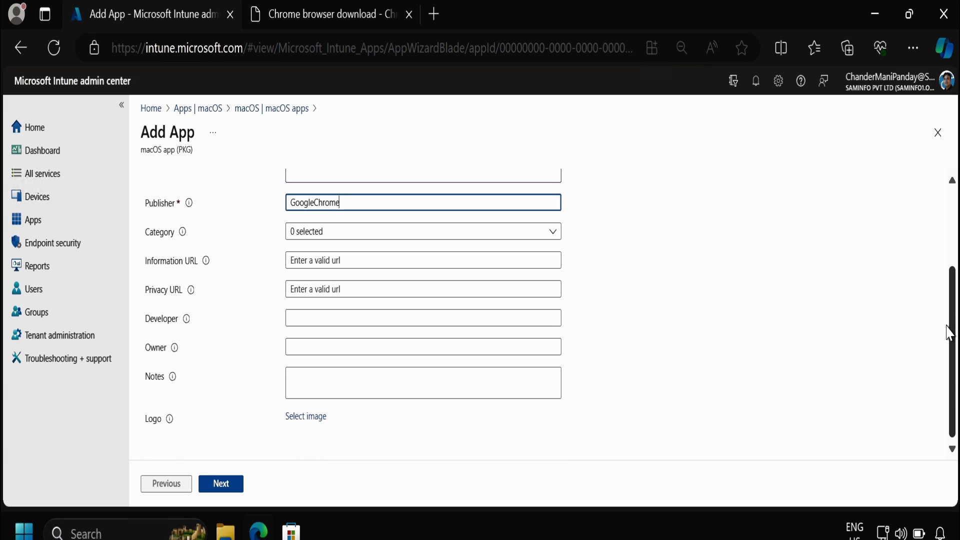
pyautogui.click(462, 242)
pyautogui.click(299, 320)
pyautogui.click(620, 343)
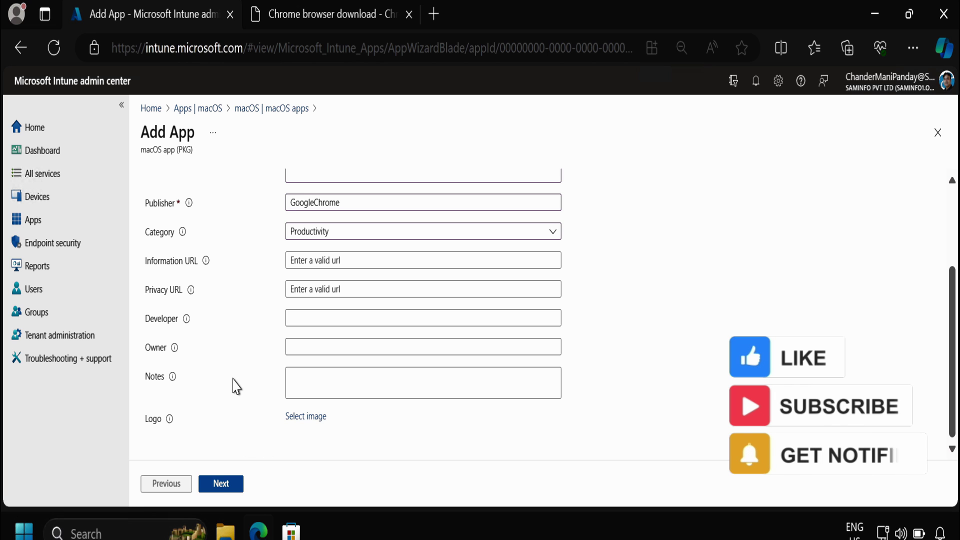
pyautogui.click(221, 487)
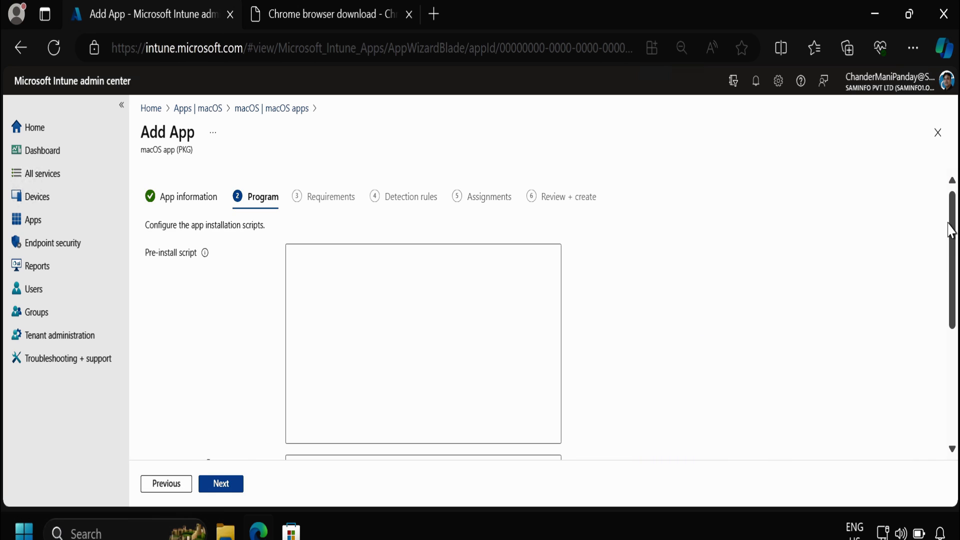
pyautogui.scroll(-1, 955, 226)
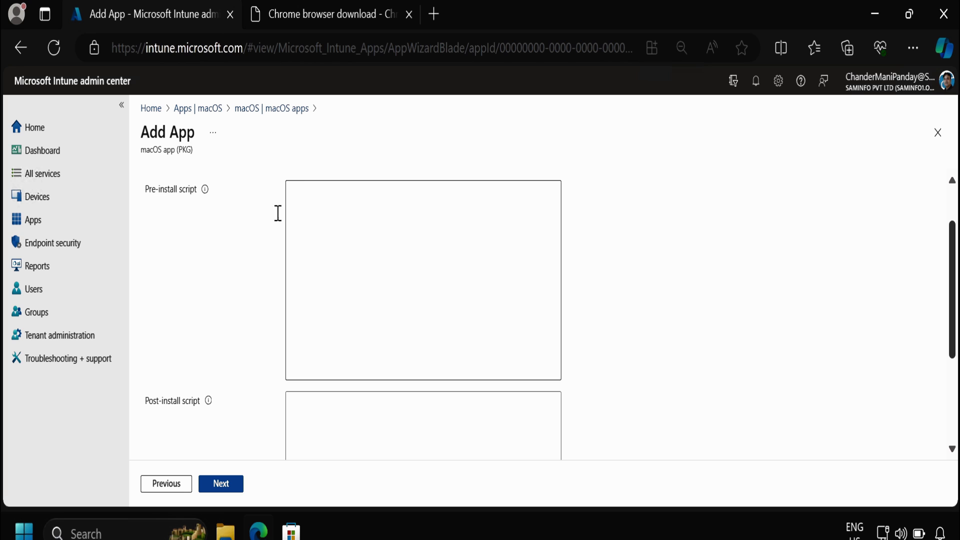
pyautogui.click(354, 234)
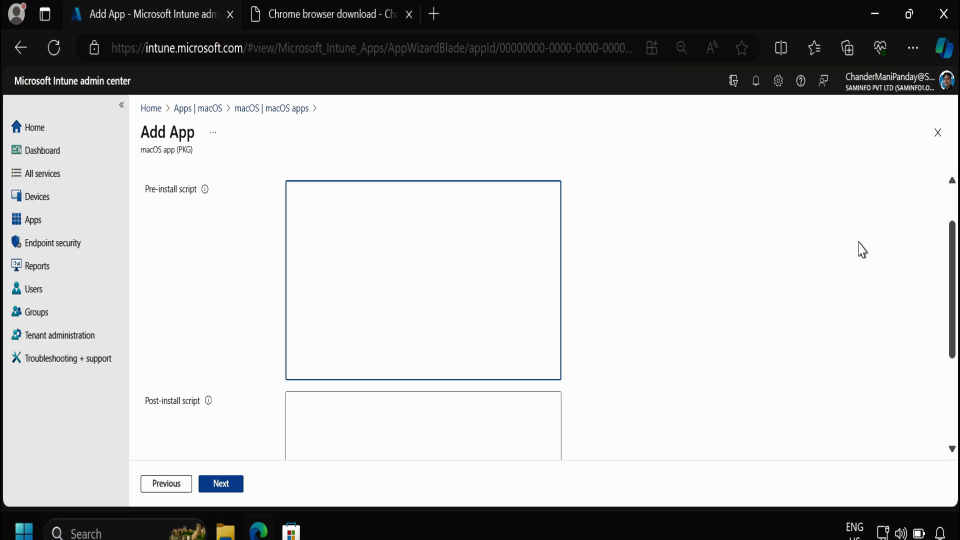
pyautogui.scroll(1, 868, 284)
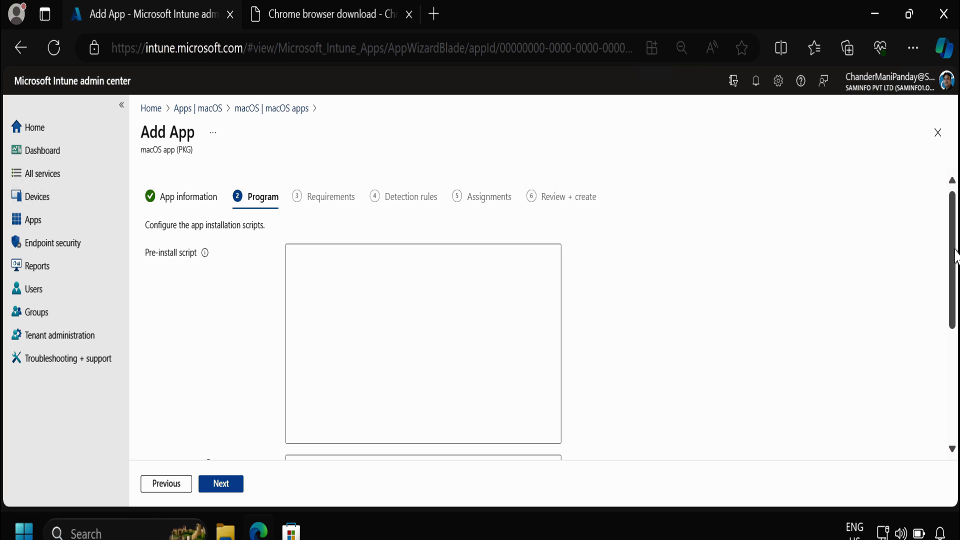
pyautogui.moveTo(955, 257)
pyautogui.mouseDown()
pyautogui.moveTo(952, 384)
pyautogui.moveTo(955, 250)
pyautogui.mouseUp()
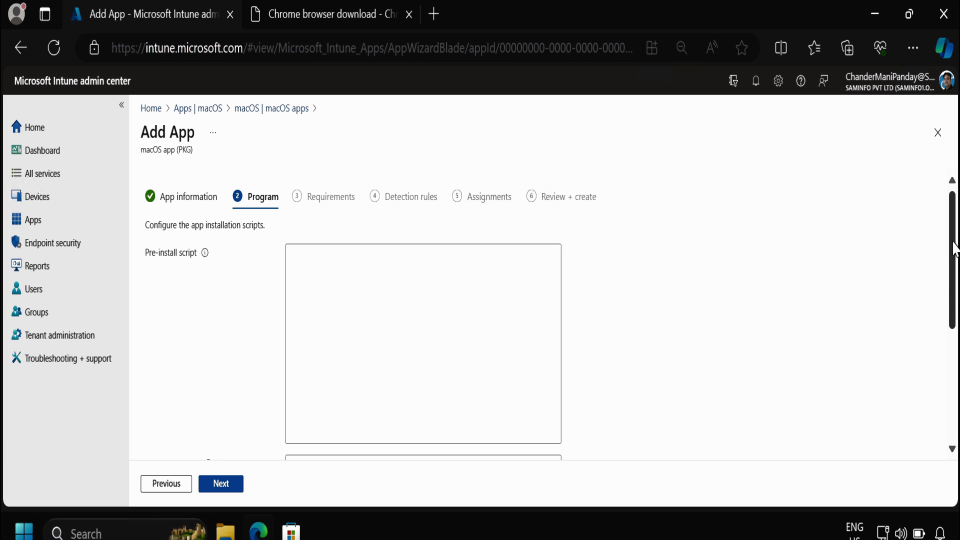
pyautogui.moveTo(955, 250); pyautogui.dragTo(953, 339)
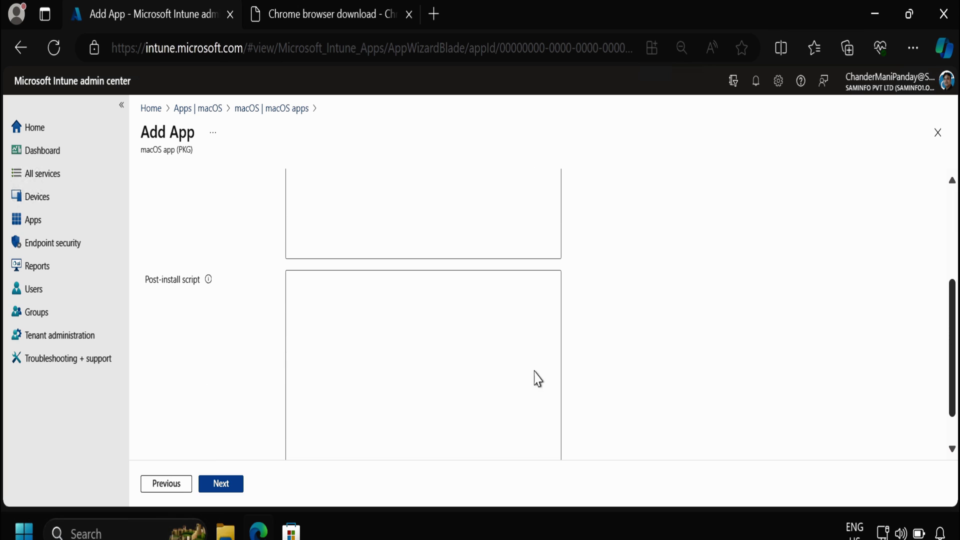
# - Set the minimum operating system to macOS Monterey 12.0
pyautogui.click(232, 481)
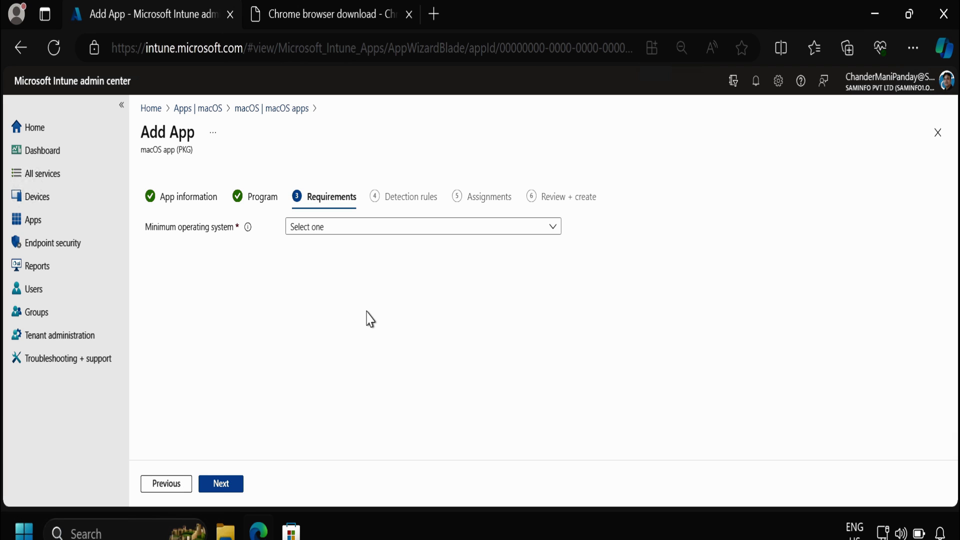
pyautogui.click(382, 229)
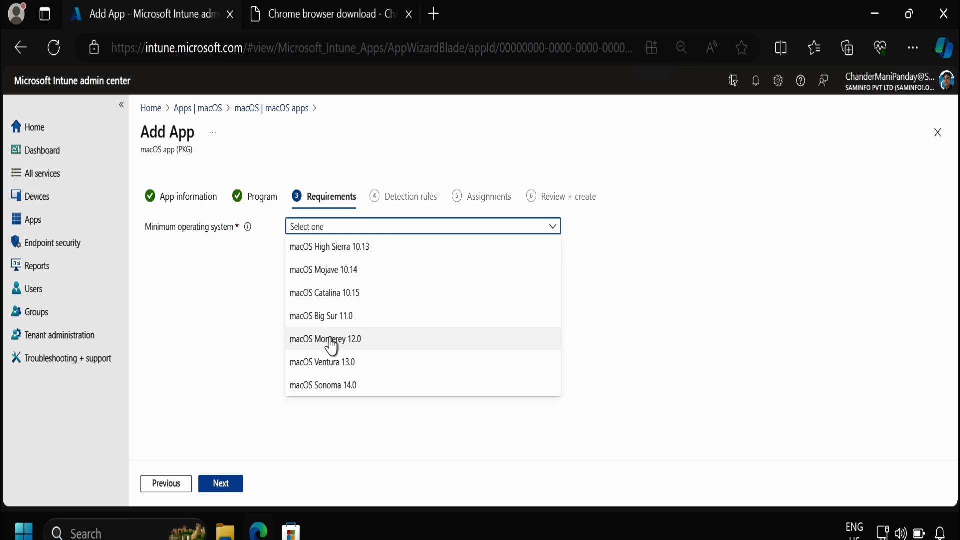
pyautogui.click(331, 340)
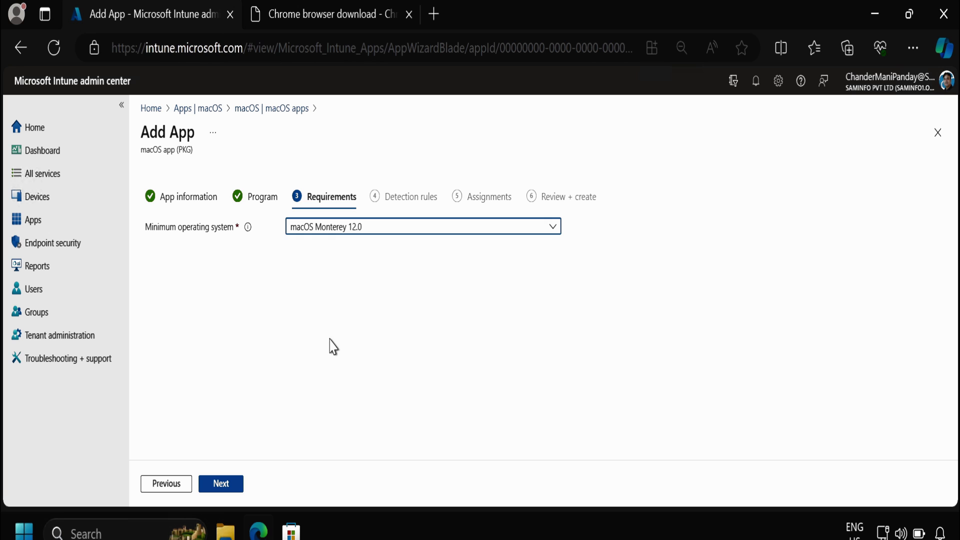
# - Check the detection rules: bundle ID com.google.Chrome, version 121.0.6167.139
pyautogui.click(221, 490)
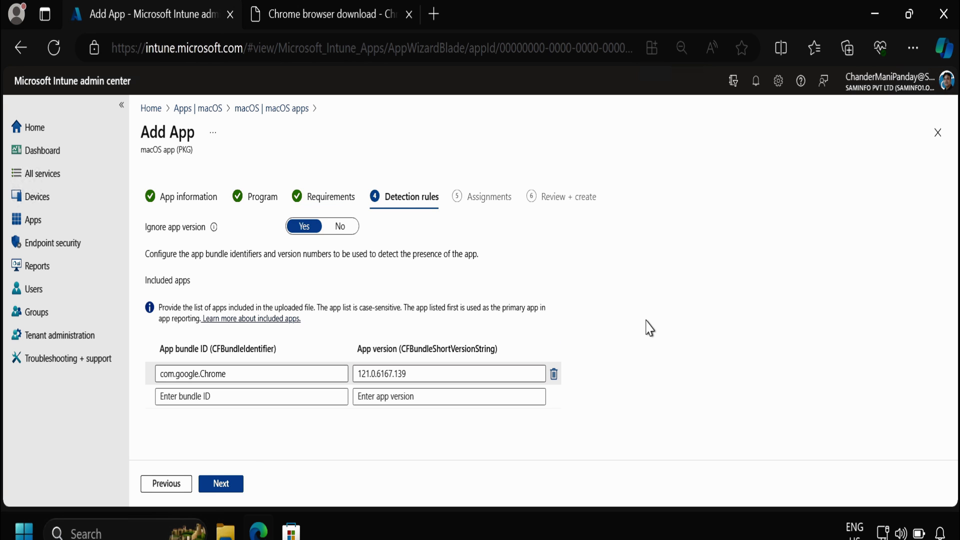
pyautogui.moveTo(160, 378); pyautogui.dragTo(222, 375)
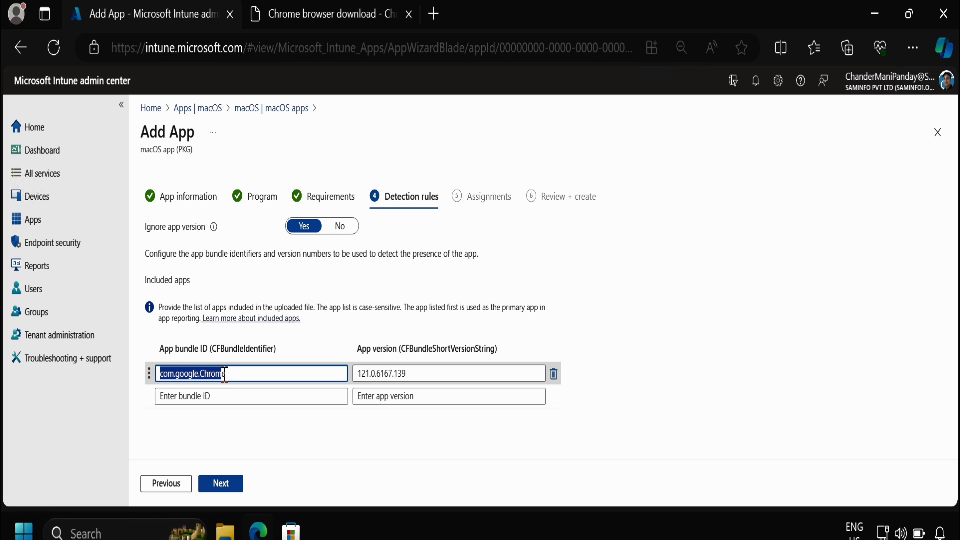
pyautogui.moveTo(358, 375); pyautogui.dragTo(436, 375)
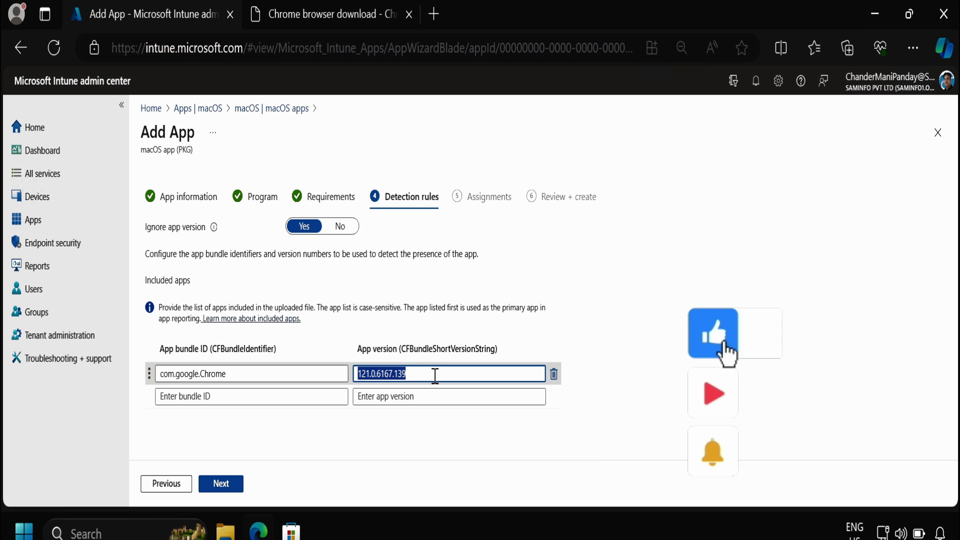
# - Add All_macOS_Devices as a Required group assignment, then continue to Review + create
pyautogui.click(223, 486)
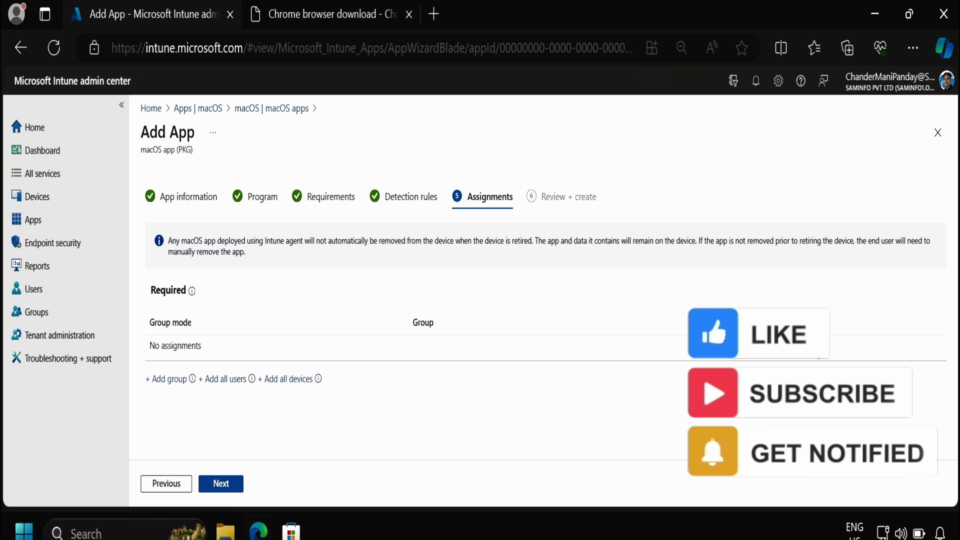
pyautogui.click(162, 382)
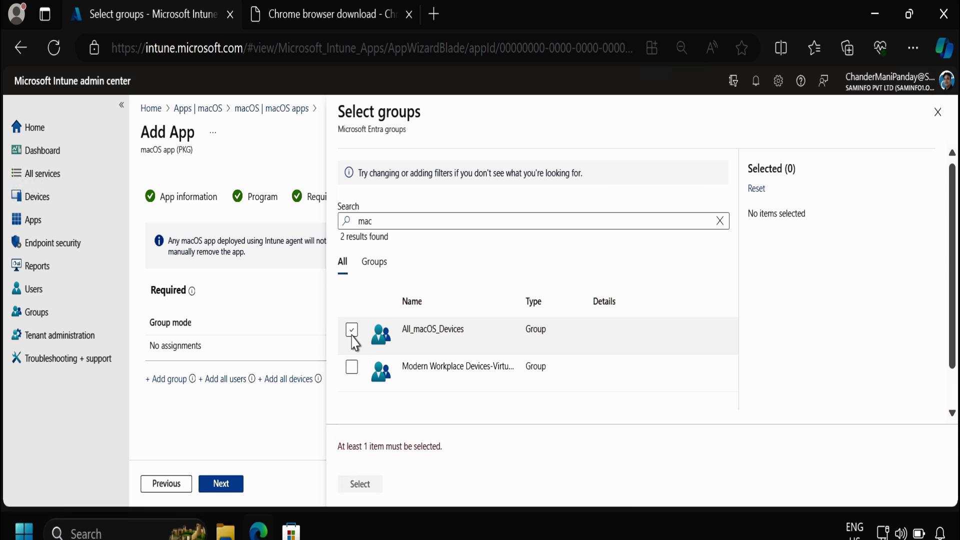
pyautogui.click(352, 332)
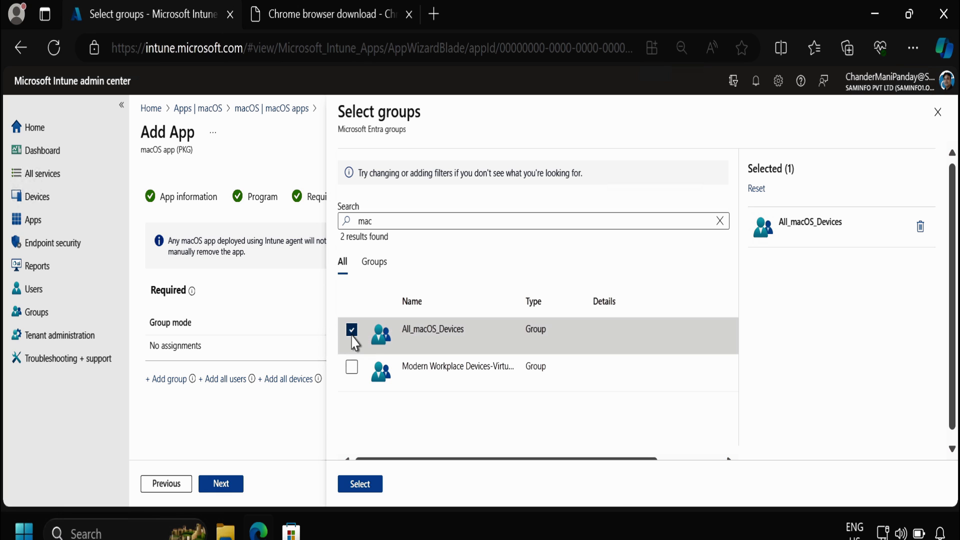
pyautogui.click(359, 493)
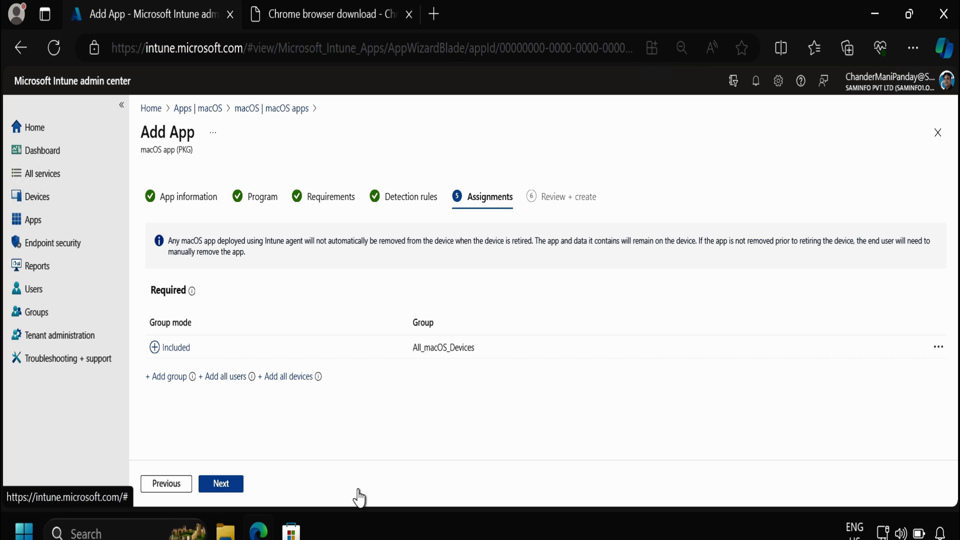
pyautogui.click(222, 492)
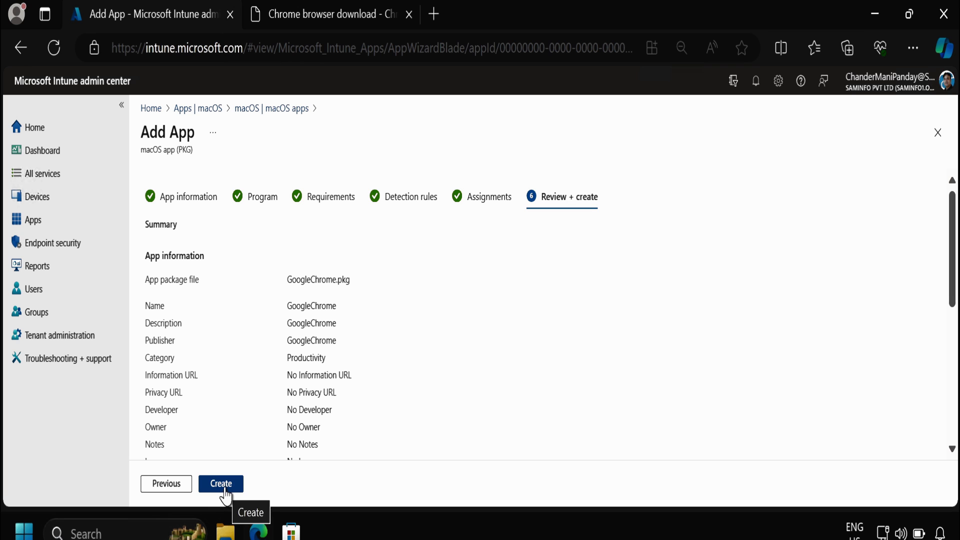
# - Create the GoogleChrome app, then review its Properties down to the assignments
pyautogui.click(225, 487)
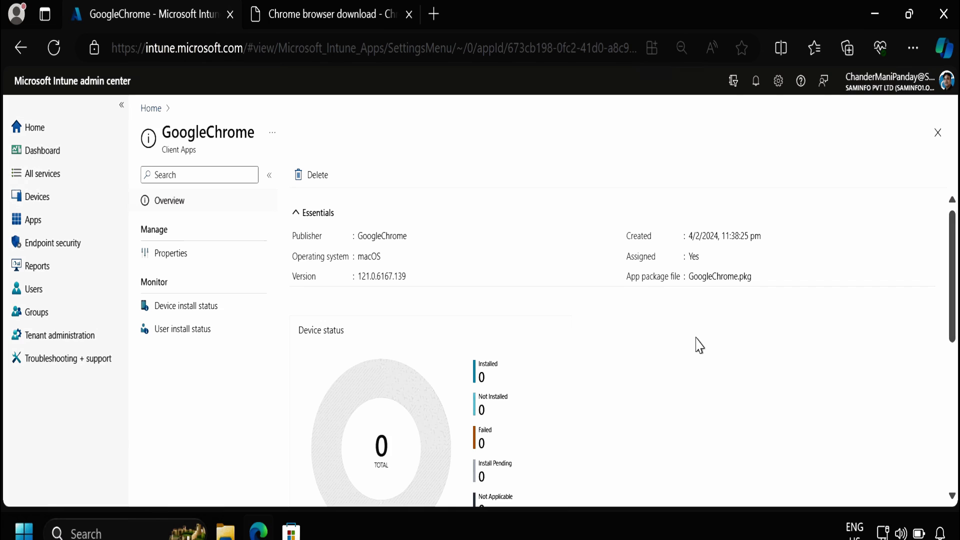
pyautogui.click(181, 262)
pyautogui.scroll(-10, 887, 223)
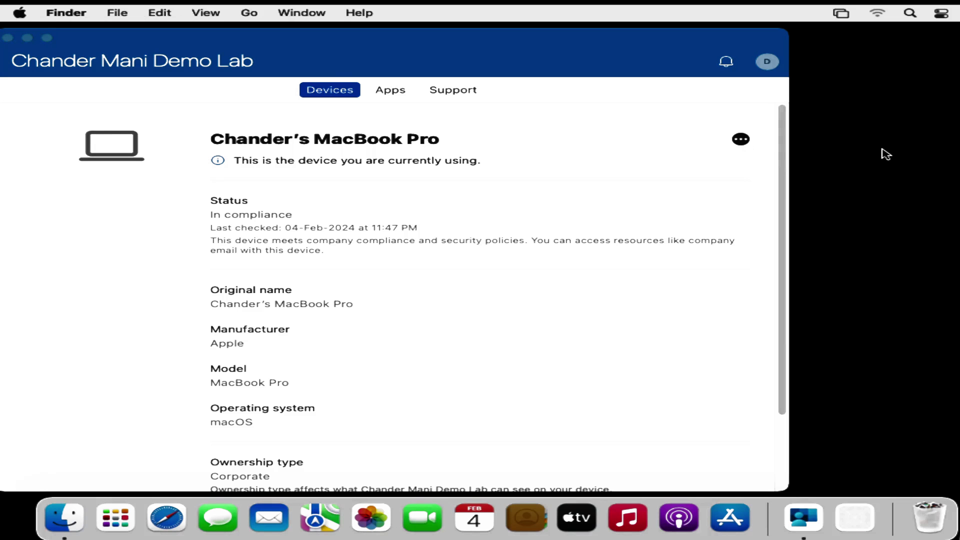
# - Run Check status on this Mac in Company Portal to refresh its compliance
pyautogui.click(740, 140)
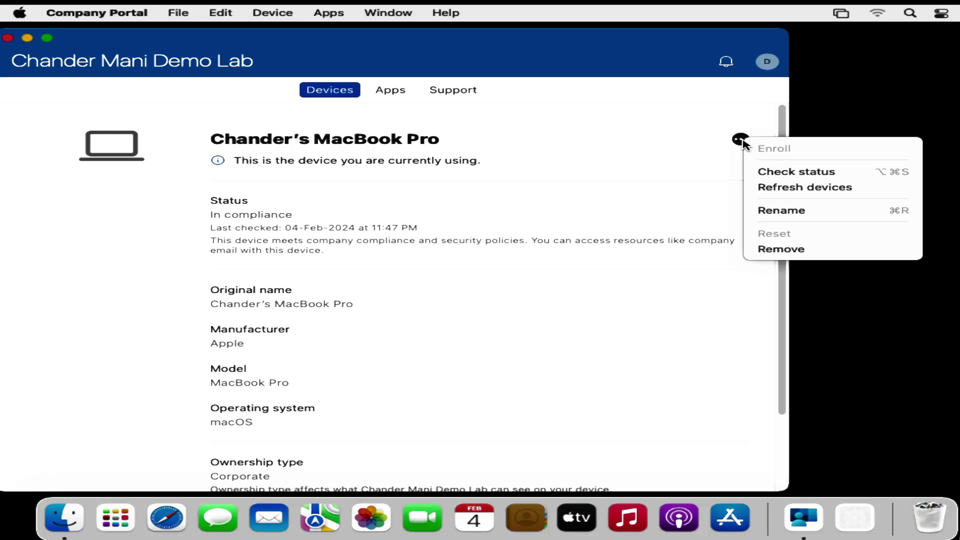
pyautogui.click(792, 174)
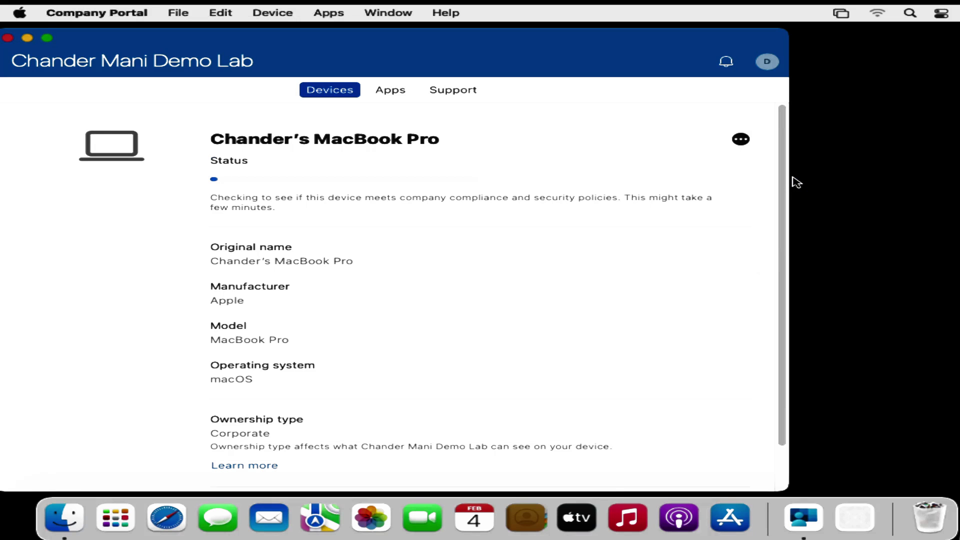
# - In Finder's Applications folder, confirm Google Chrome's Get Info shows version 121.0.6167.139
pyautogui.click(27, 38)
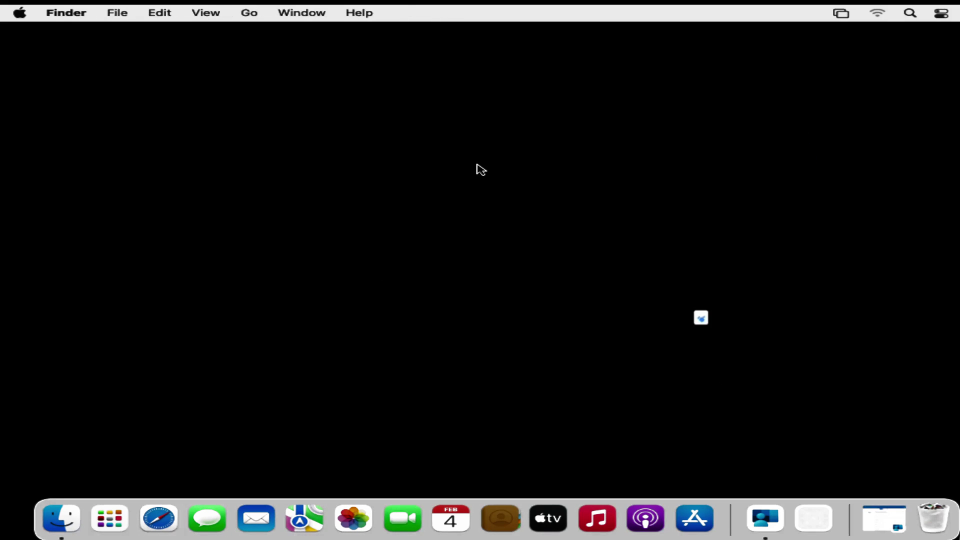
pyautogui.click(252, 14)
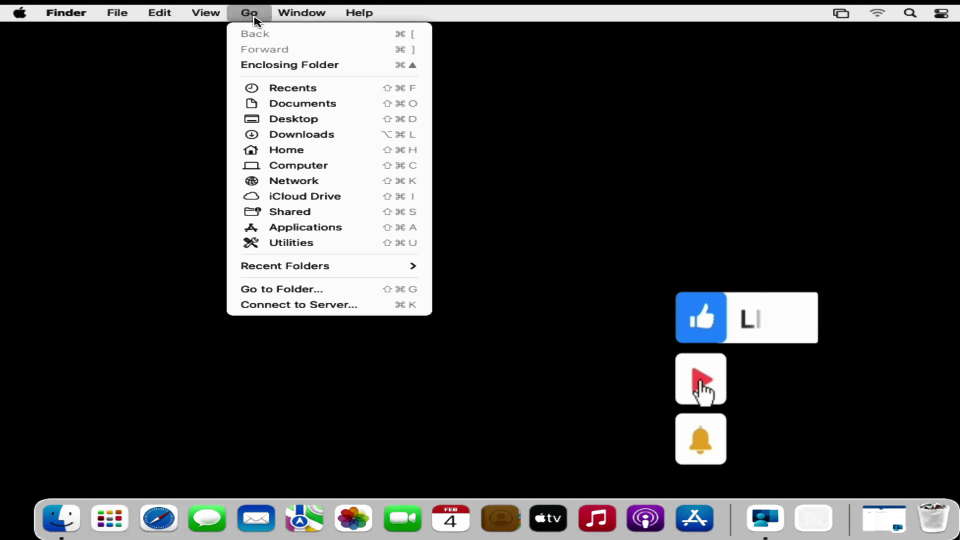
pyautogui.click(311, 232)
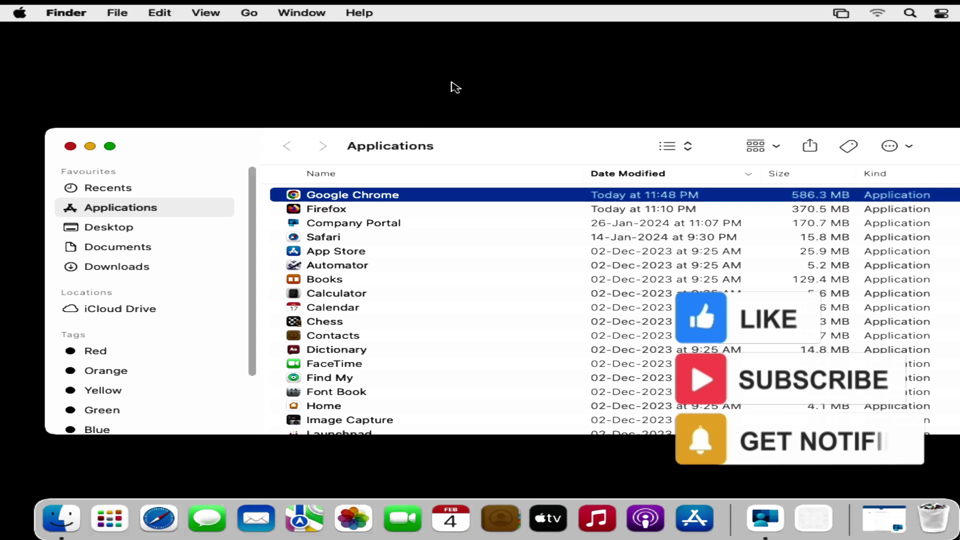
pyautogui.rightClick(367, 197)
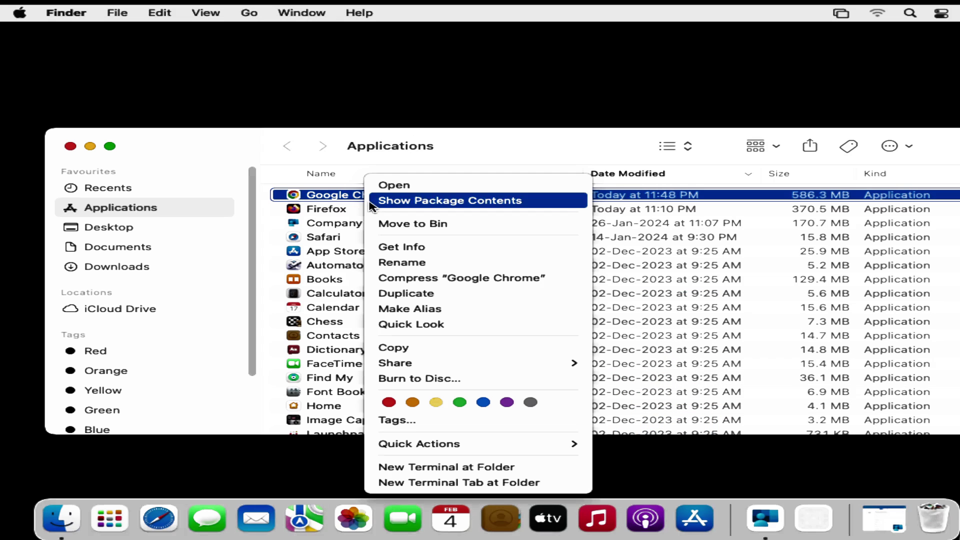
pyautogui.click(408, 253)
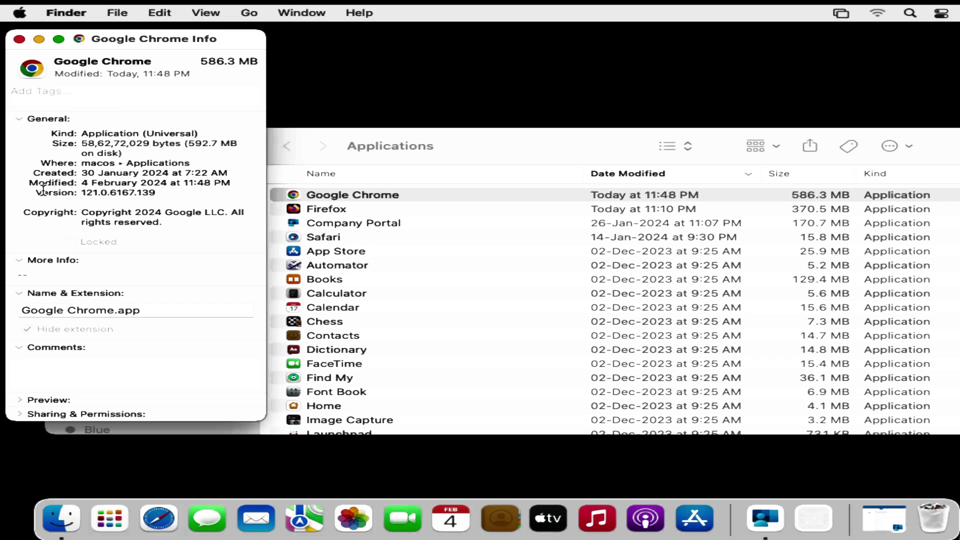
pyautogui.moveTo(43, 192); pyautogui.dragTo(96, 190)
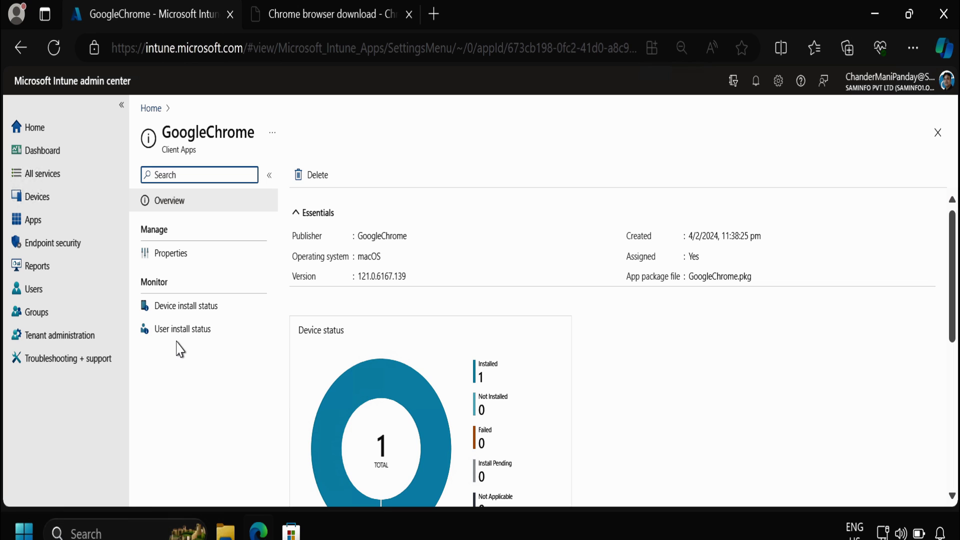
# - Open GoogleChrome's Device install status page under Monitor
pyautogui.click(172, 315)
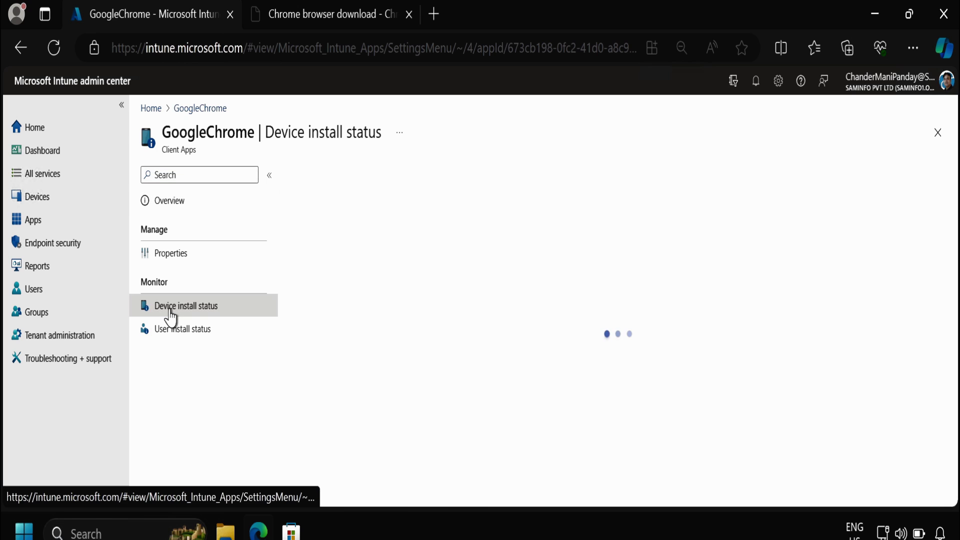